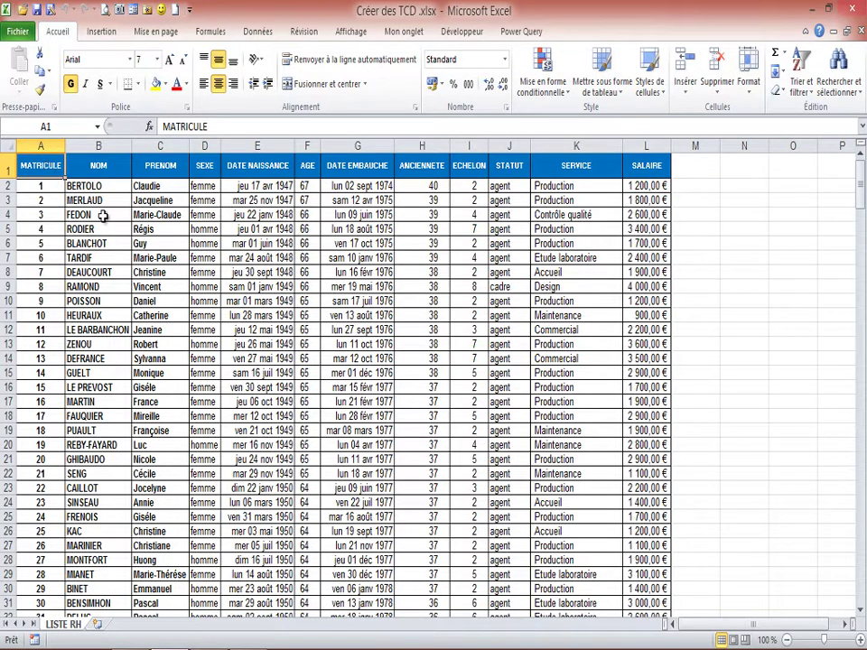
Create a pivot table on a new worksheet from the LISTE RH data range A1:L285
click(115, 217)
click(210, 215)
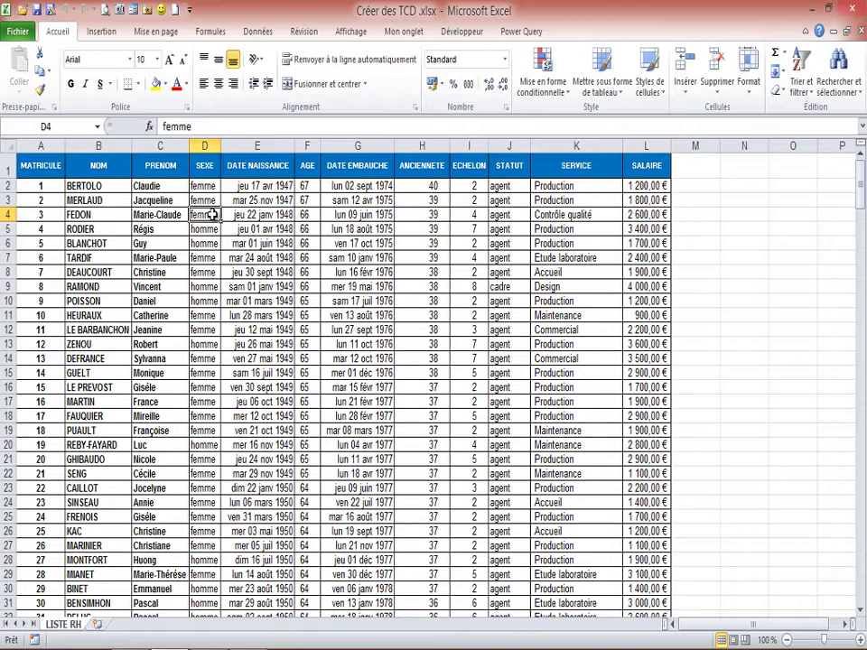
click(250, 217)
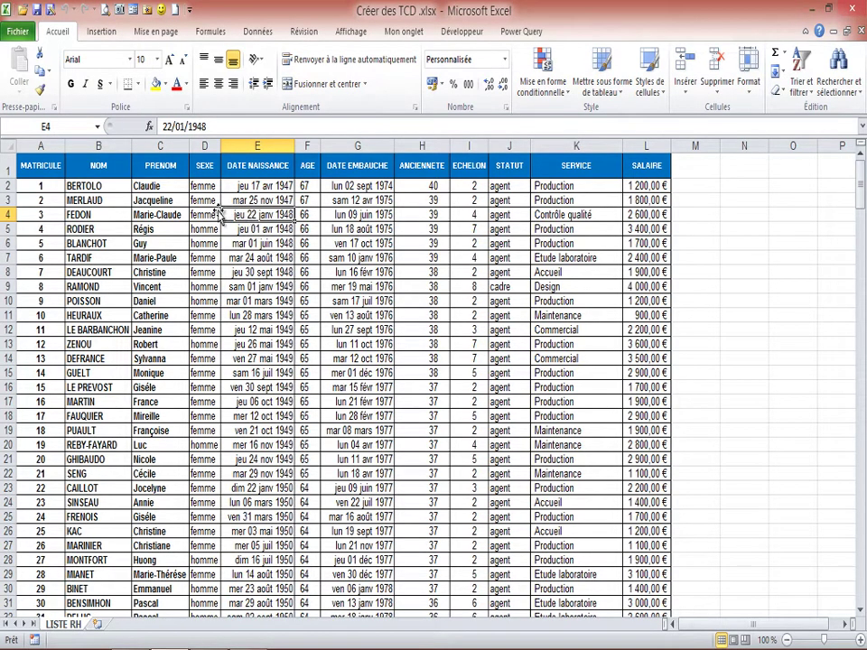
click(102, 31)
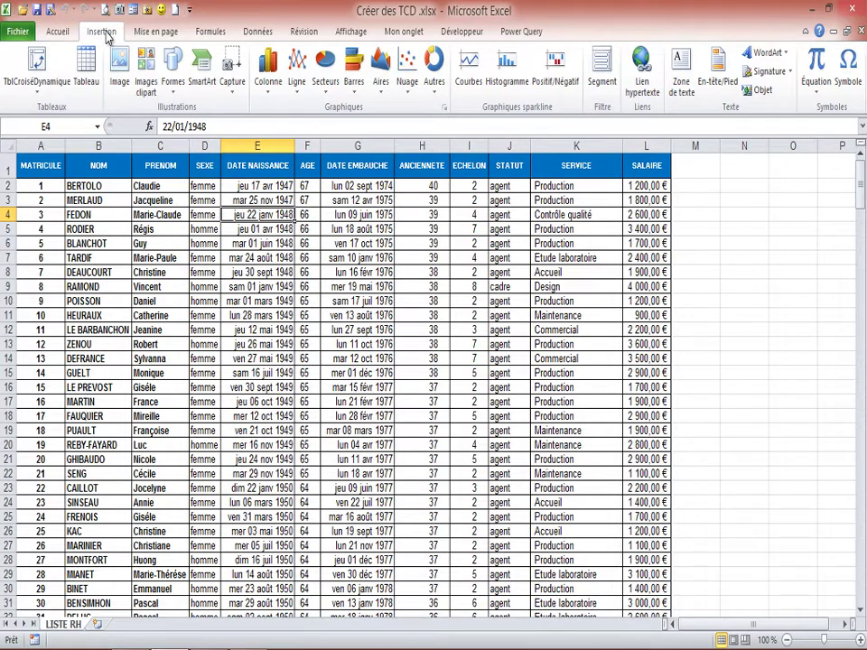
click(36, 60)
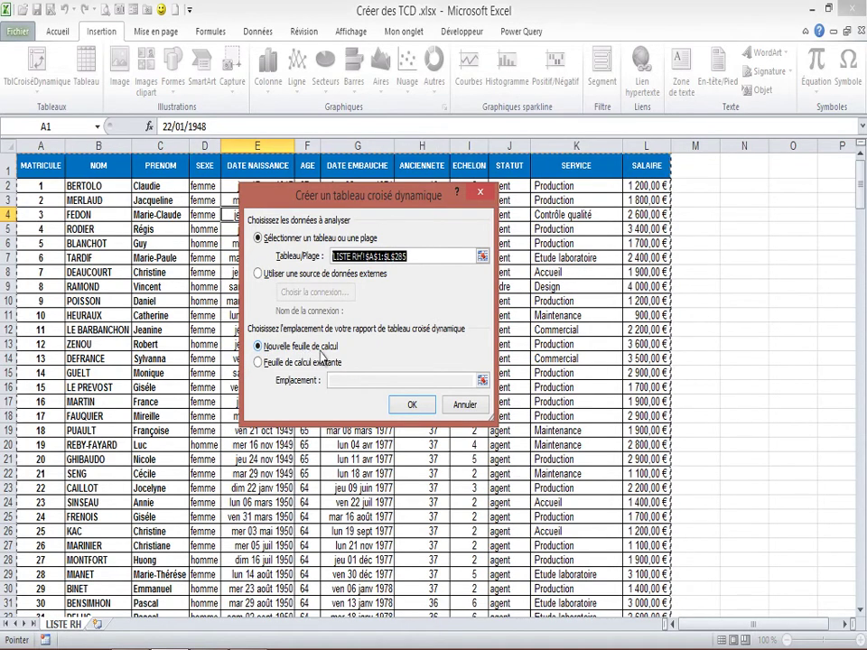
click(412, 406)
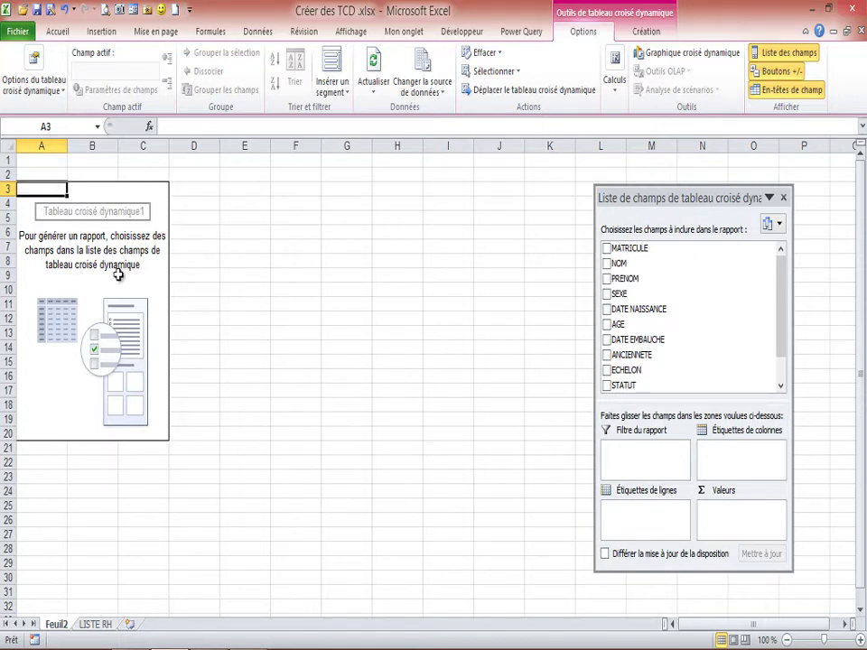
Compare the pivot table's available fields with the column headers on the LISTE RH sheet
drag(684, 202, 713, 174)
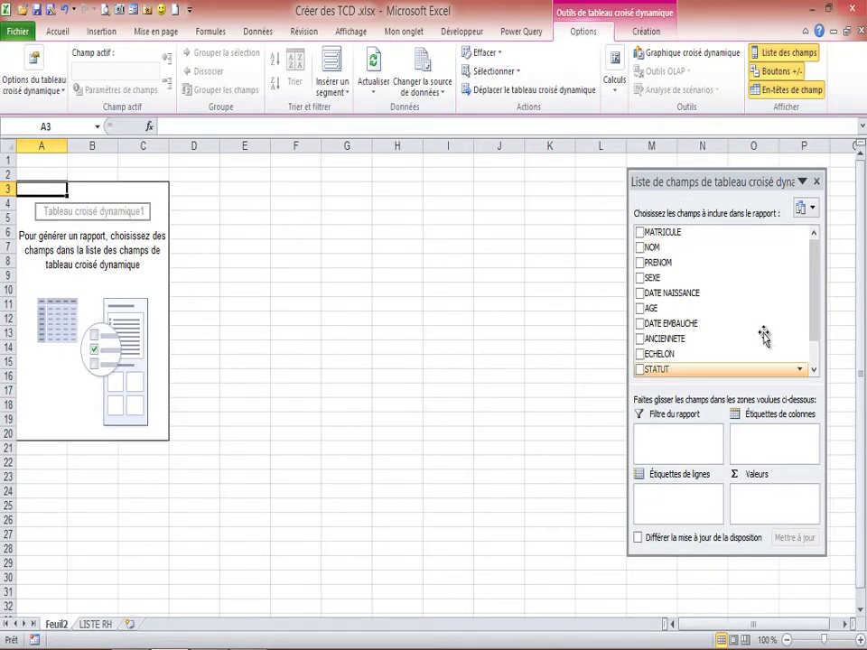
drag(817, 271, 813, 286)
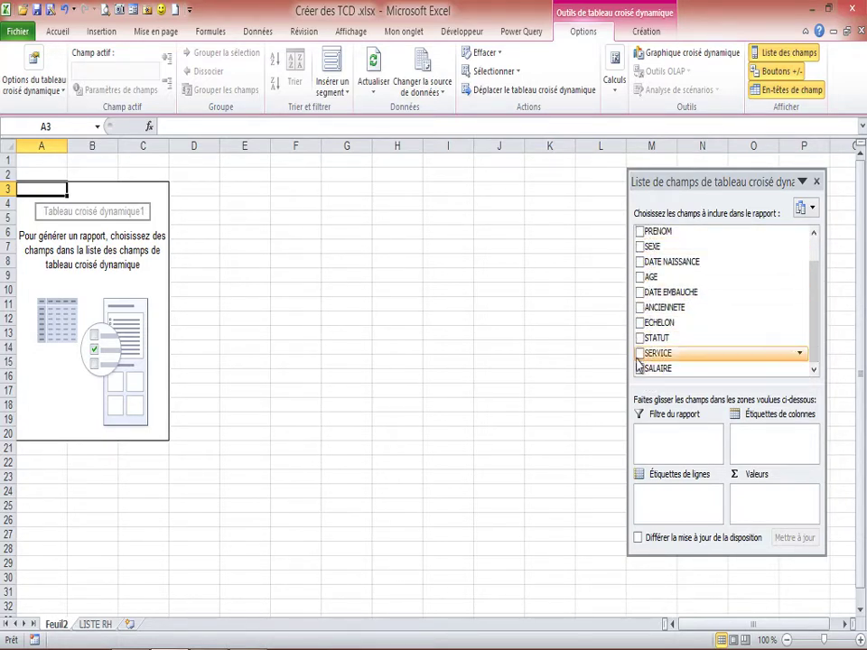
click(95, 624)
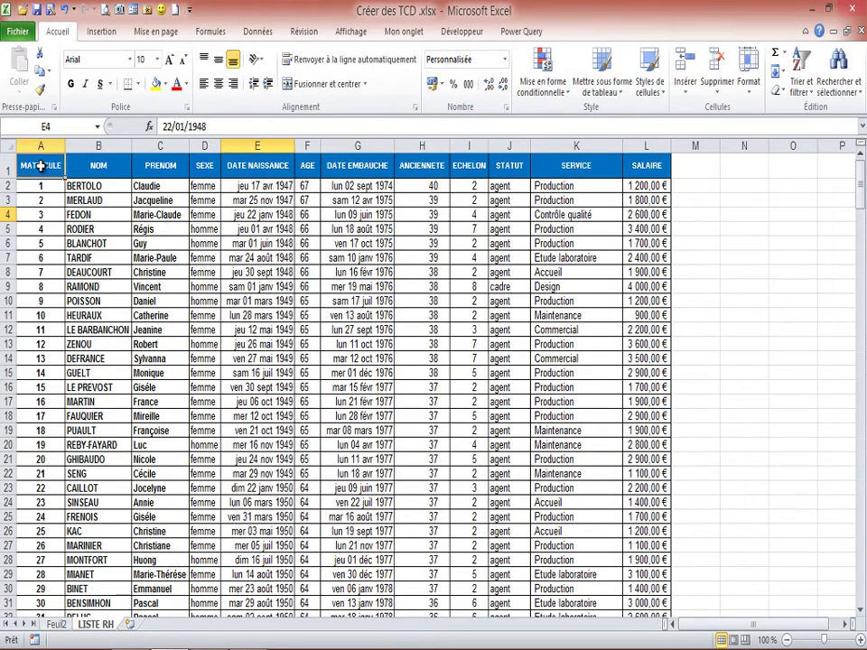
click(40, 167)
click(95, 167)
click(169, 167)
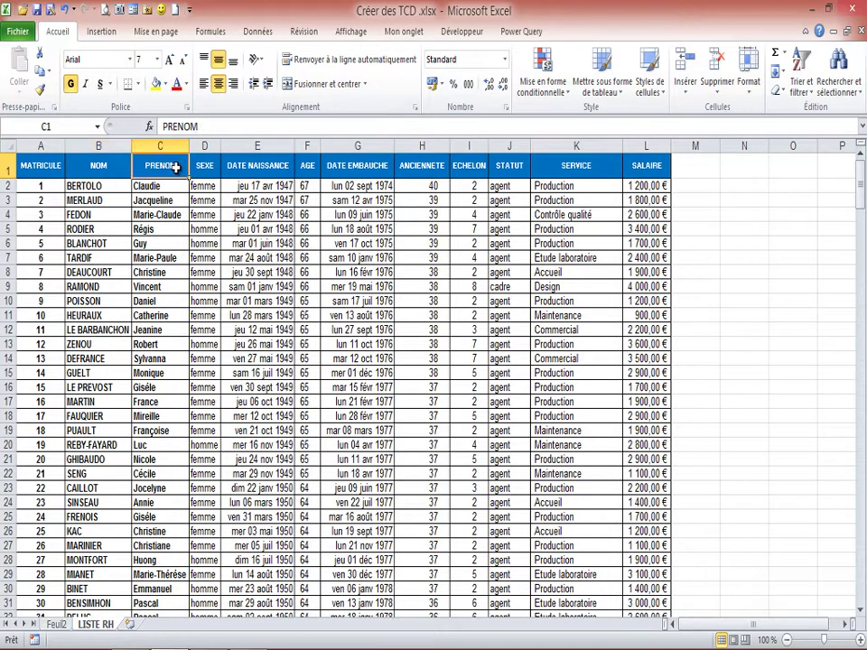
click(203, 166)
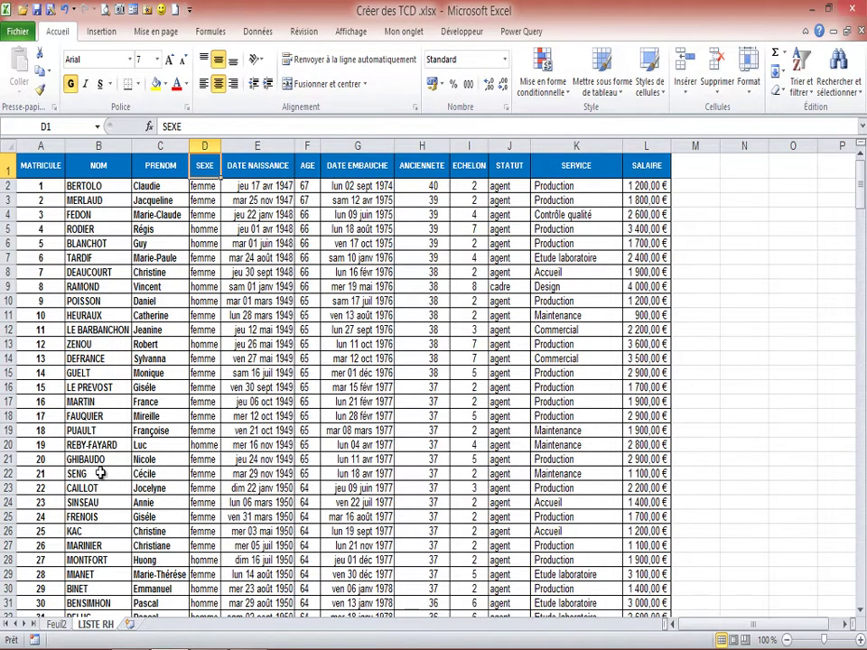
click(56, 624)
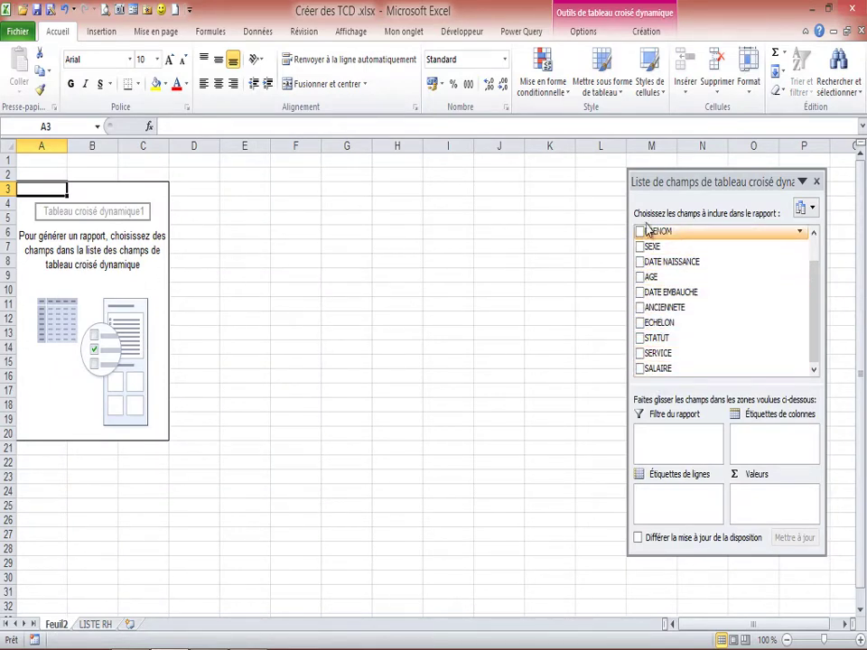
scroll(813, 298, up, 2)
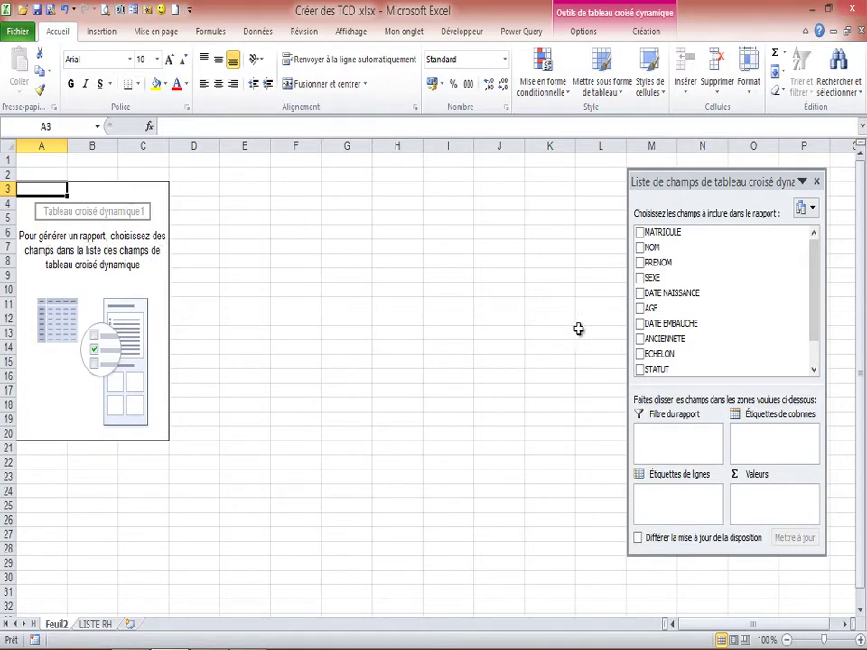
Lay out the pivot table with SERVICE as row labels and the count of NOM as values
click(812, 370)
click(812, 370)
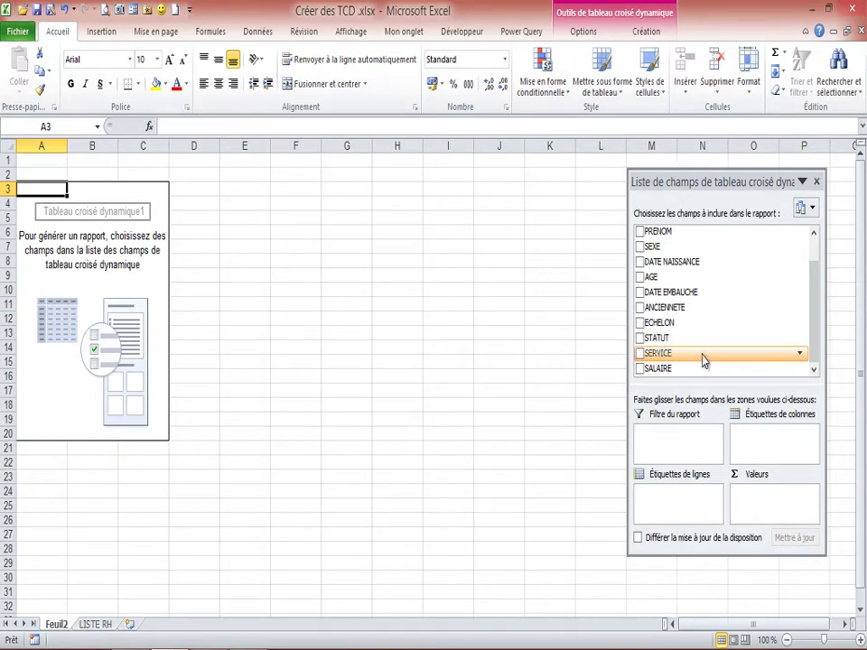
drag(703, 359, 665, 504)
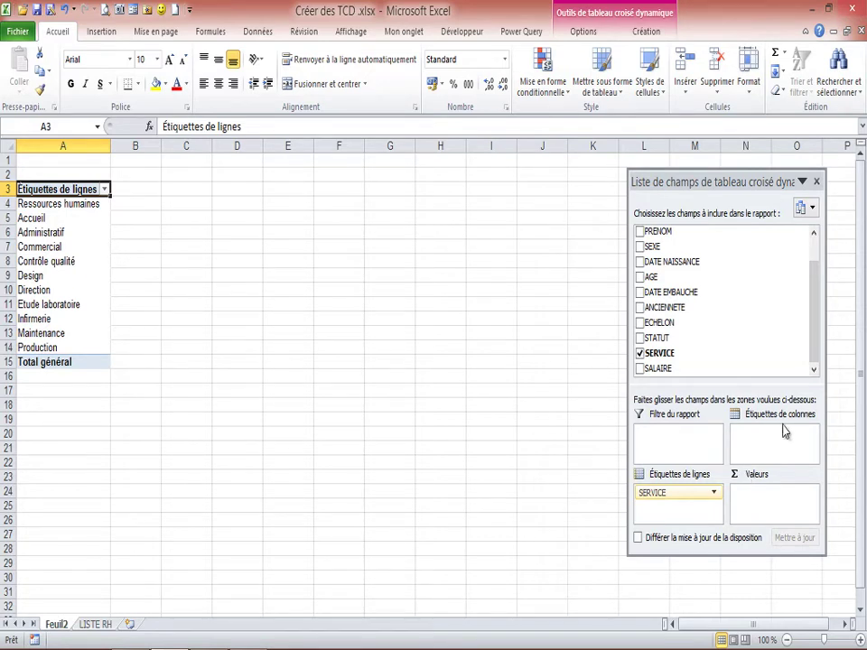
drag(816, 325, 818, 305)
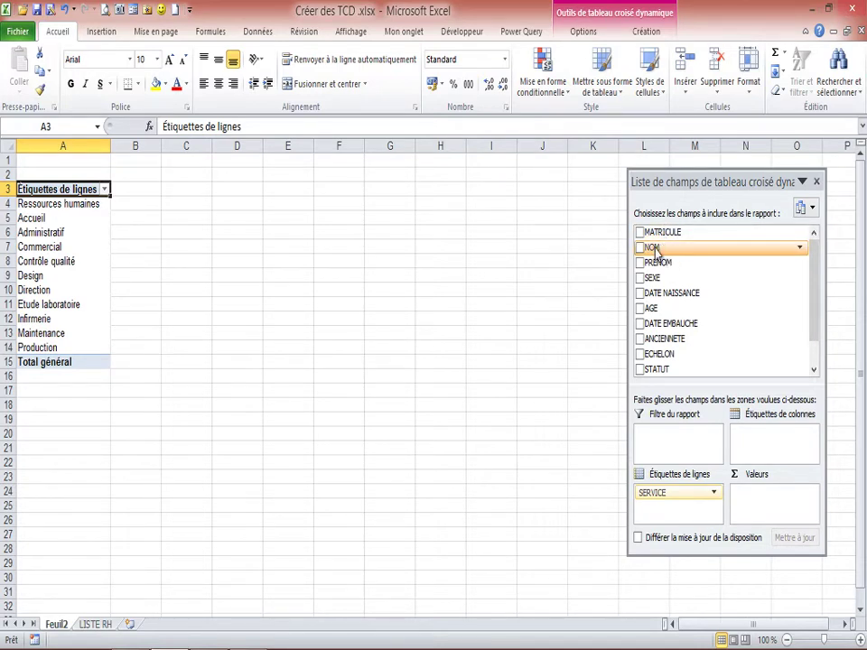
drag(653, 249, 752, 500)
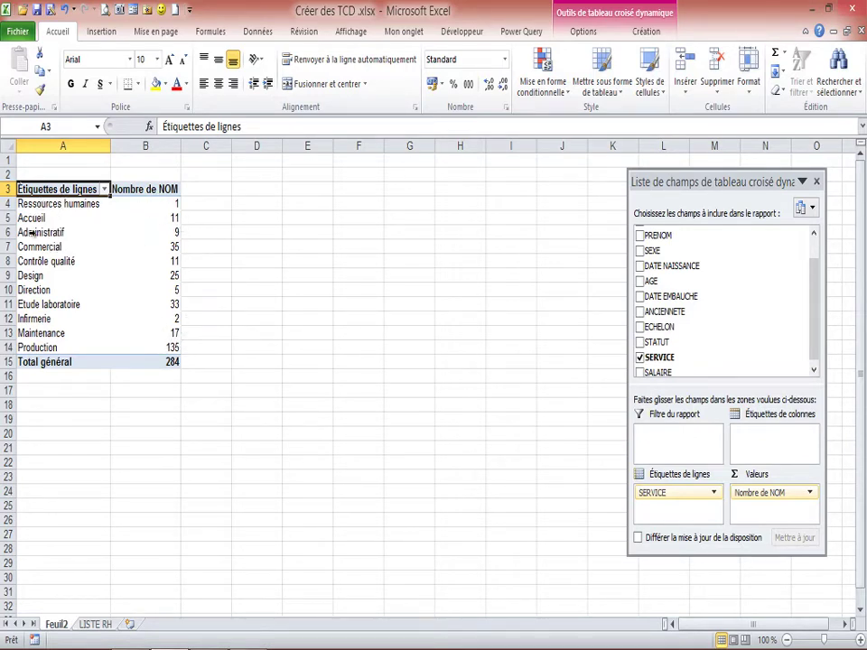
click(175, 363)
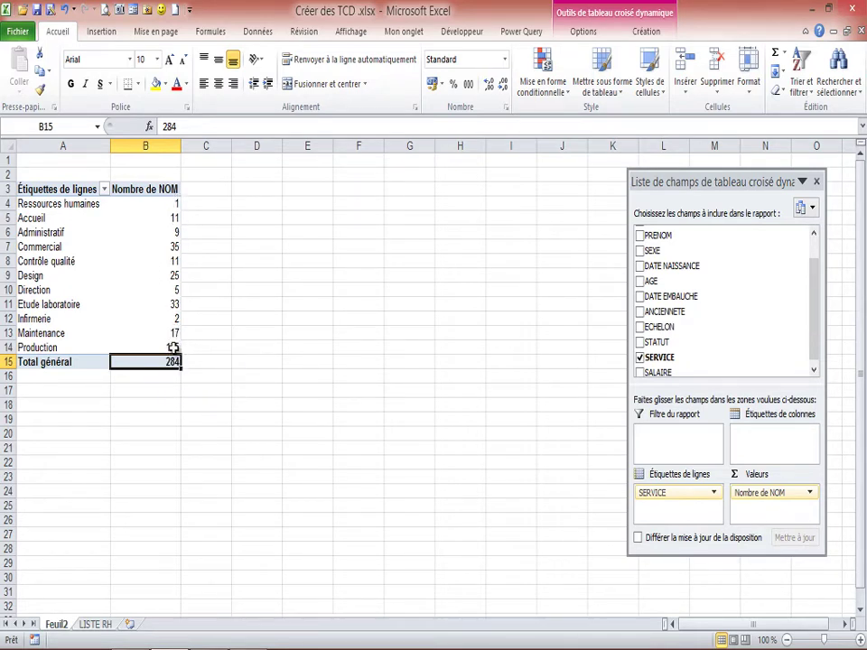
mouse_move(171, 344)
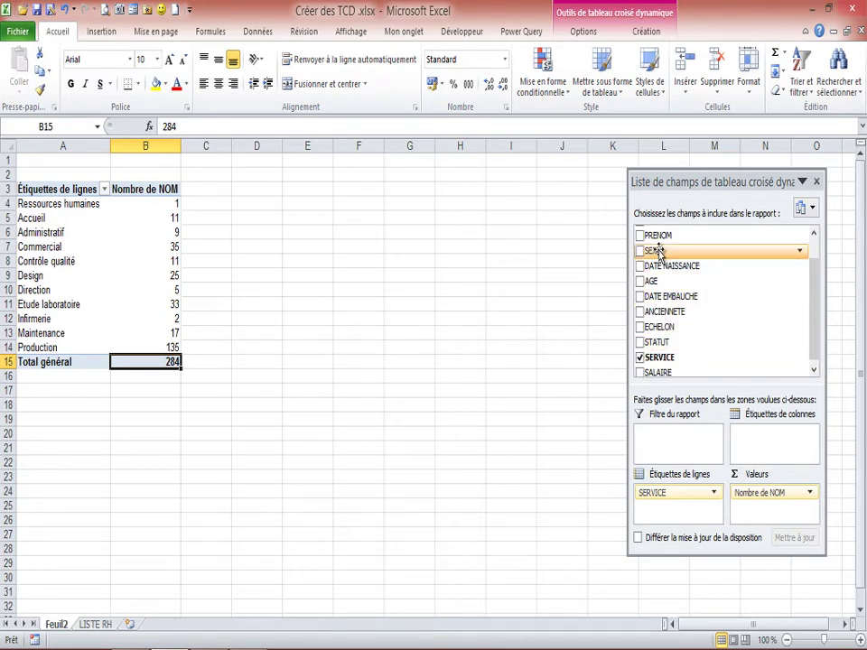
Add SEXE as the pivot table's column labels and check the totals for femme, homme and overall
drag(659, 256, 762, 440)
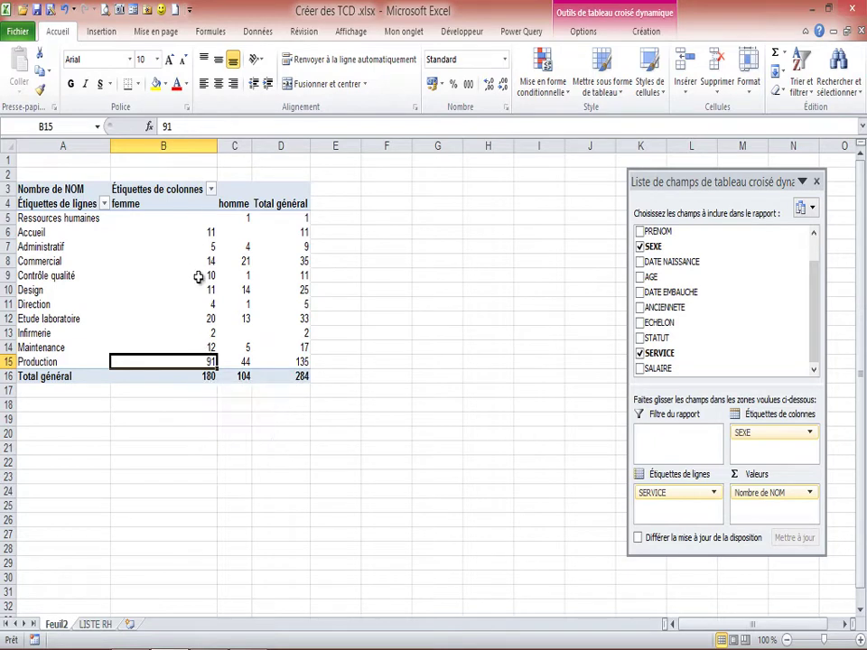
click(205, 376)
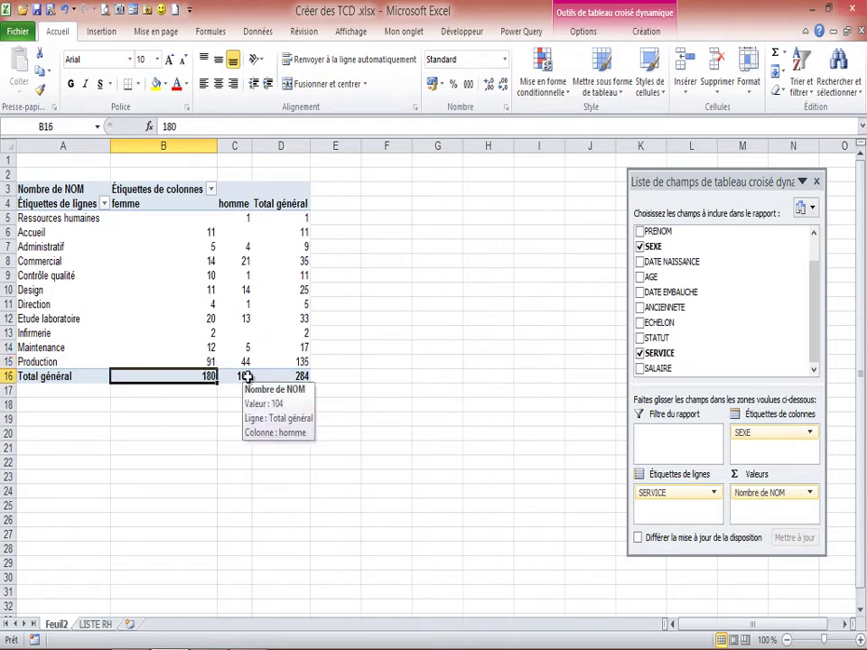
click(238, 378)
click(296, 377)
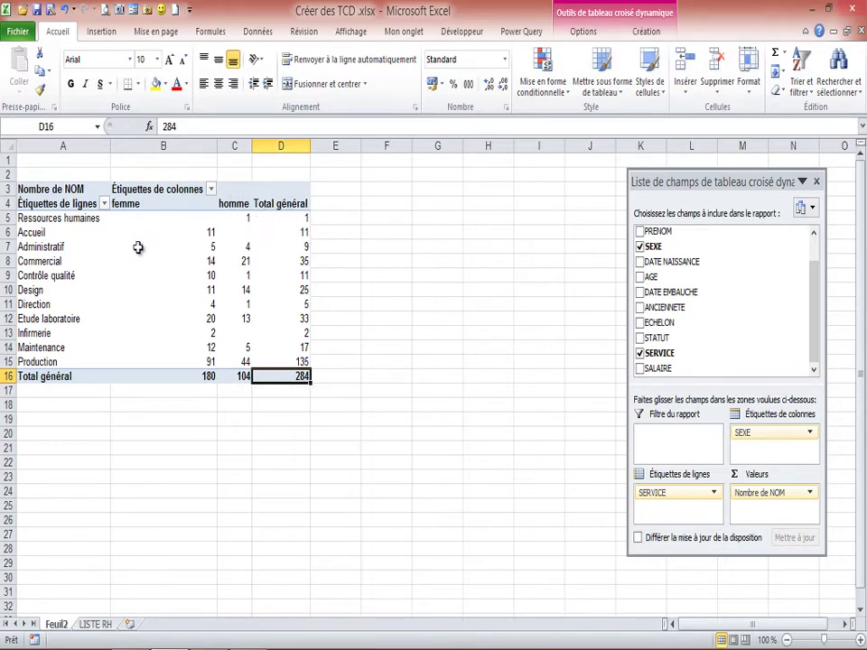
mouse_move(136, 232)
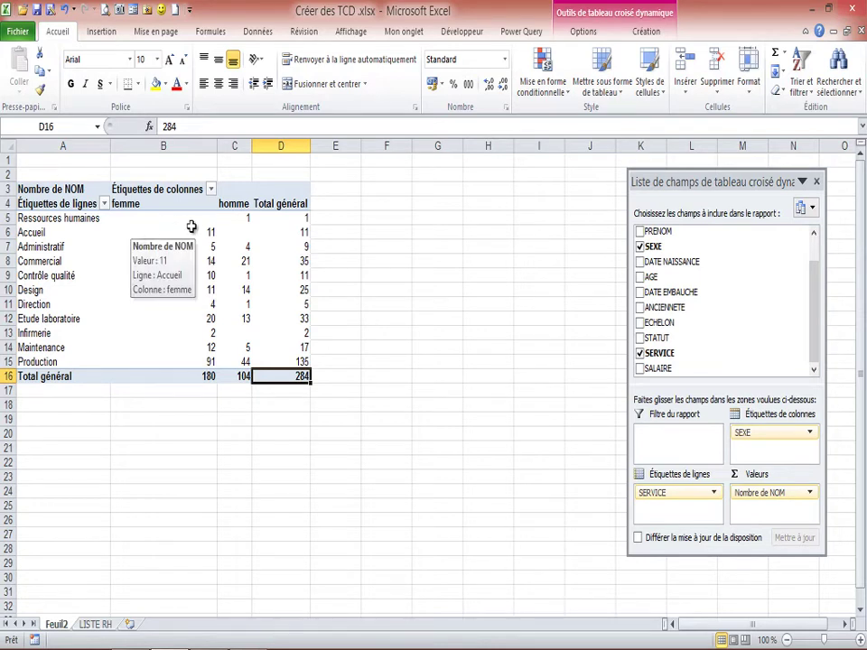
Blank out the column labels caption in cell B3 and narrow column B to fit the femme counts
drag(217, 145, 178, 155)
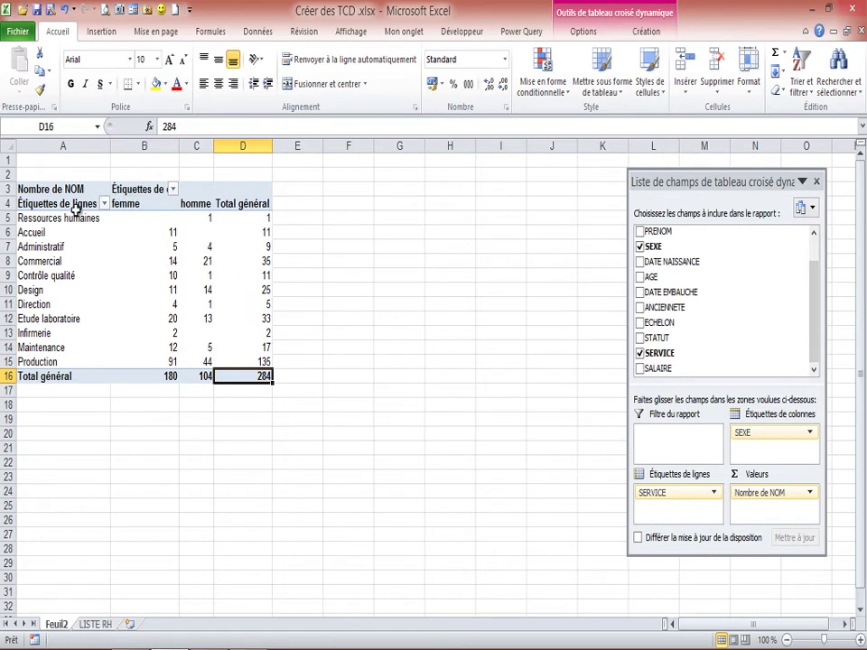
click(145, 190)
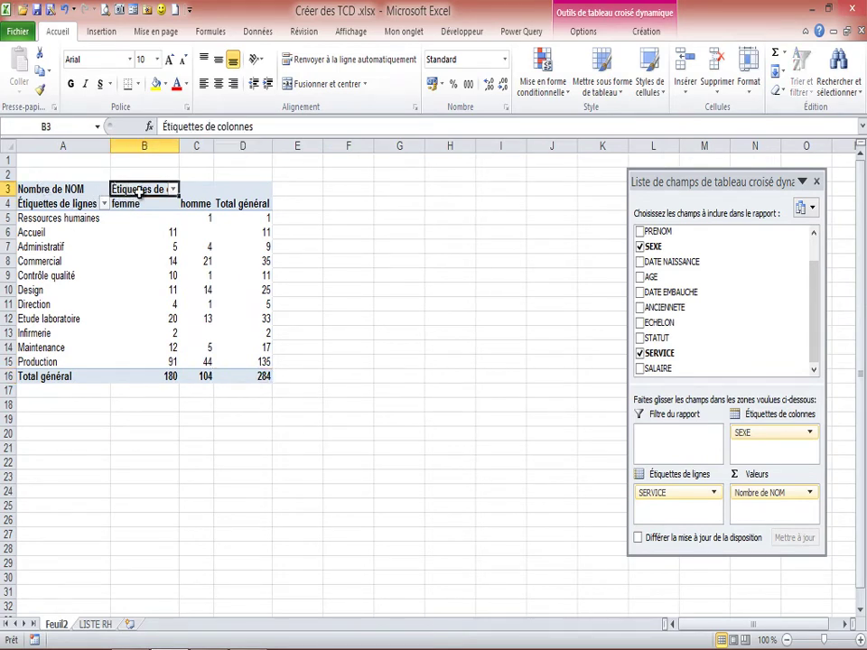
triple_click(217, 127)
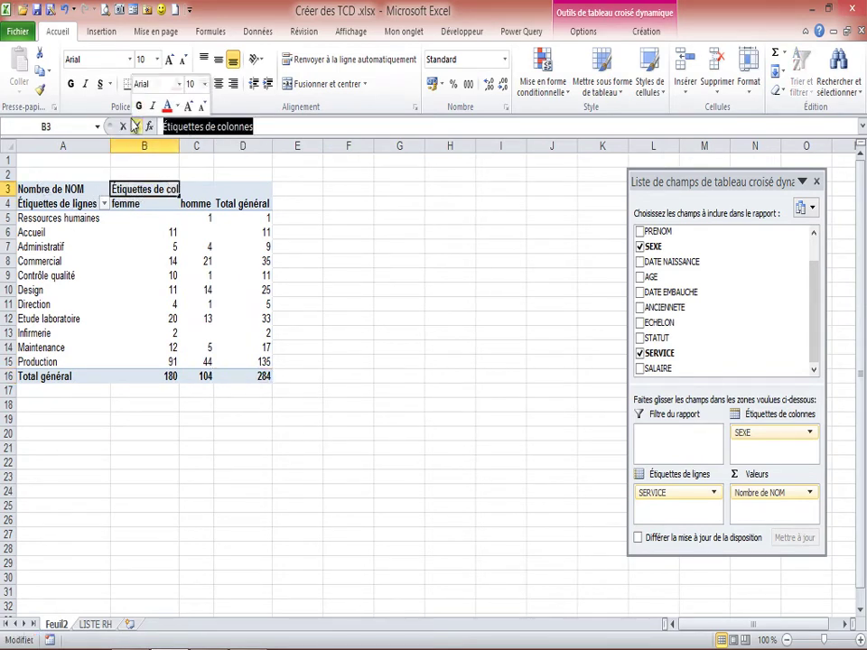
key(Delete)
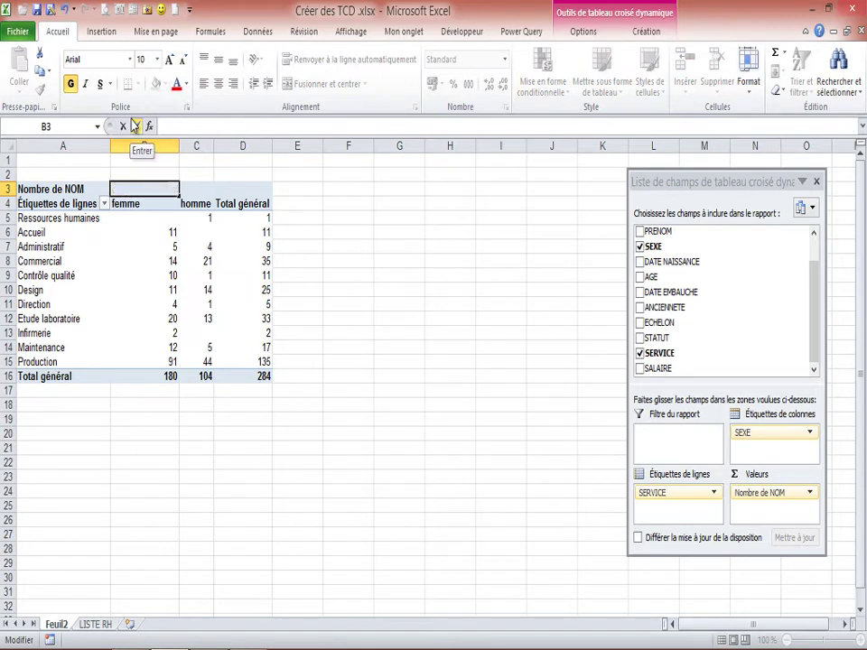
click(132, 204)
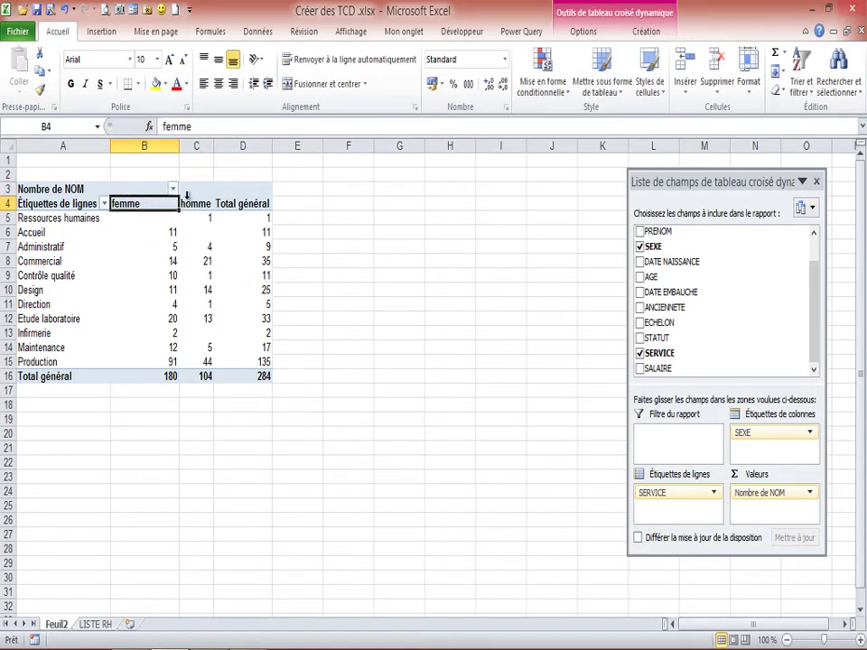
drag(178, 145, 160, 168)
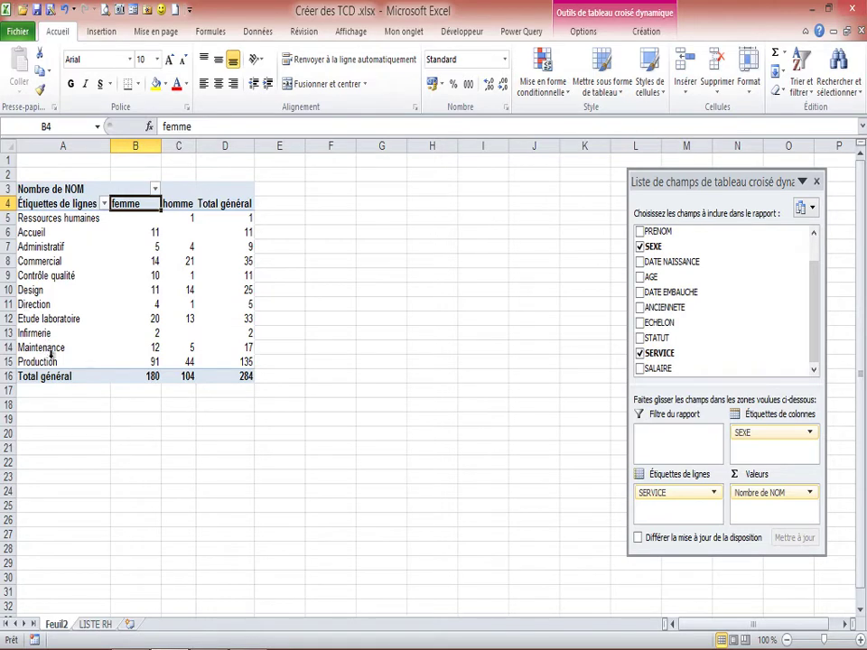
Check the overall total and the Accueil total in the Total général column
mouse_move(248, 375)
mouse_move(249, 246)
click(249, 232)
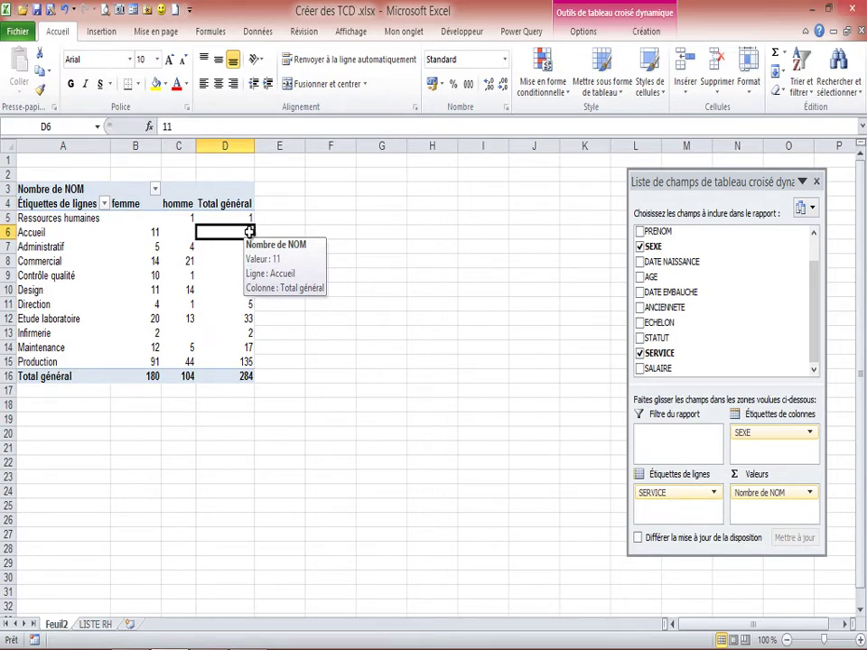
Rename the pivot table's sheet as "Repartition des salariés"
double_click(57, 623)
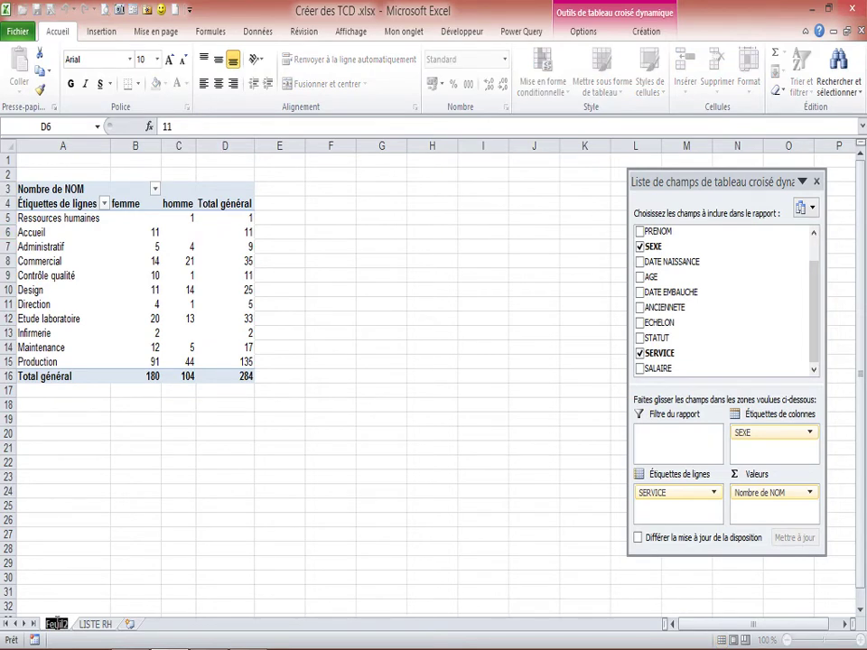
text(Repati)
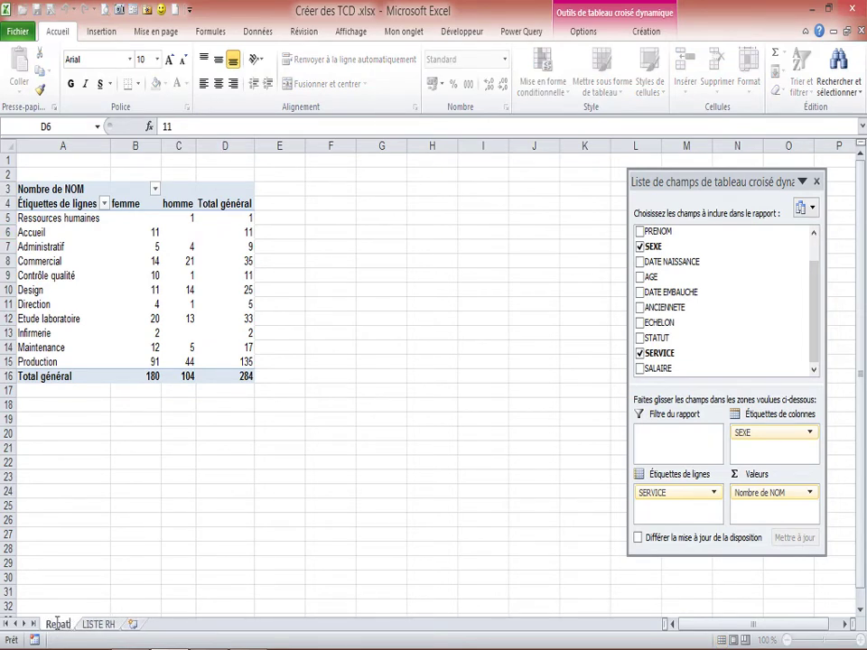
key(BackSpace)
text(rtition des s)
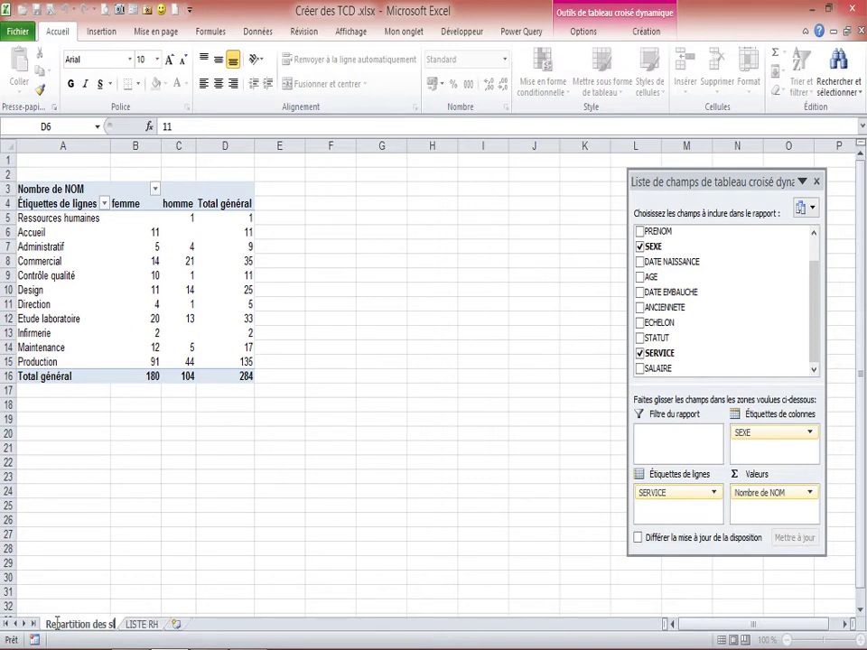
text(ala)
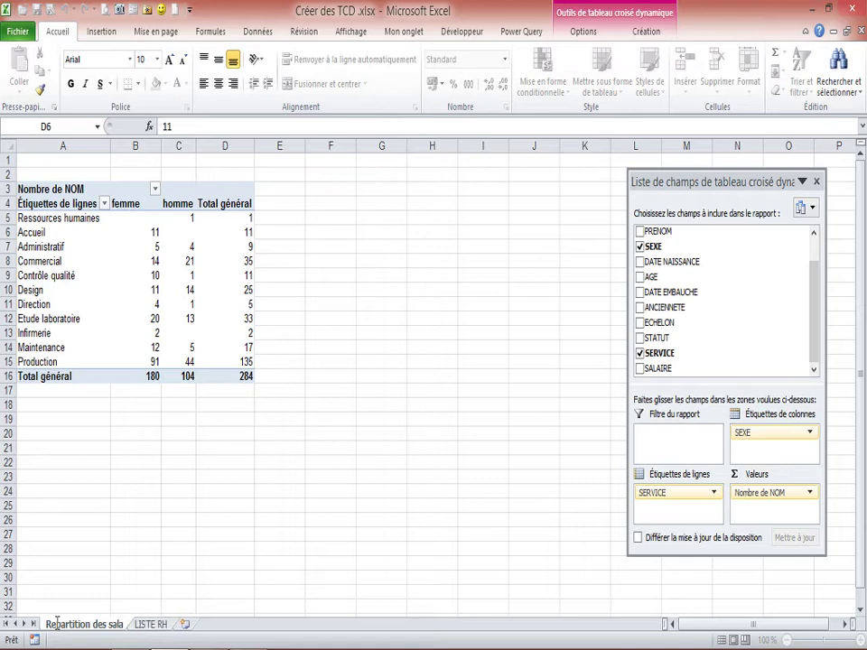
text(ri)
text(és)
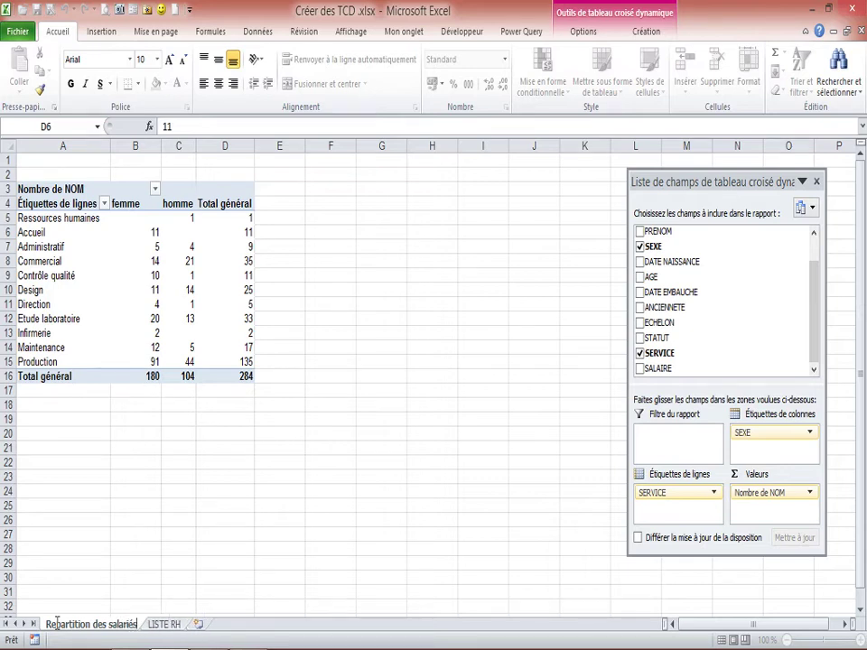
click(132, 262)
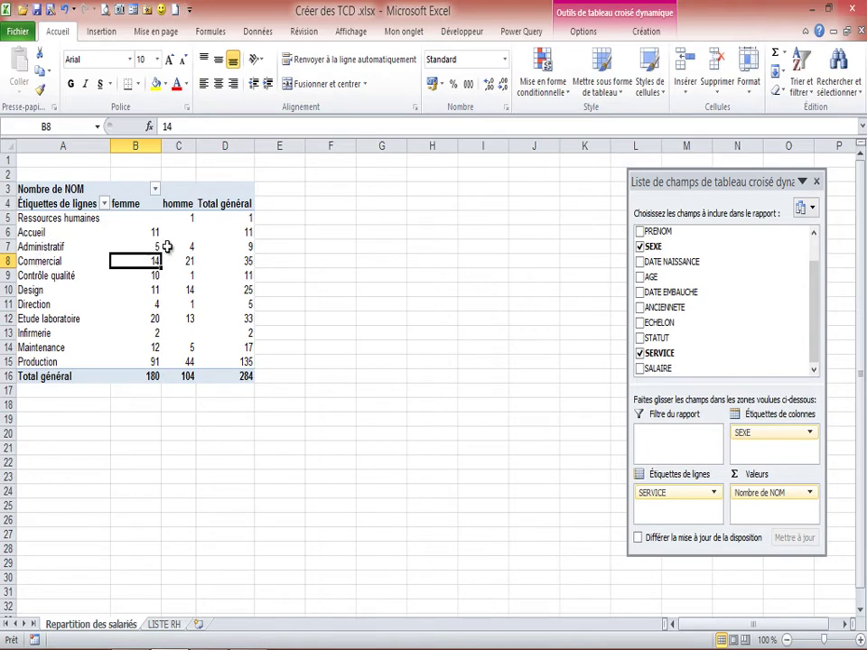
Swap the pivot fields so SEXE supplies the row labels and SERVICE the column labels, and resize the field list clear of the table
mouse_move(659, 495)
mouse_down()
mouse_move(703, 495)
mouse_move(722, 460)
mouse_move(763, 442)
mouse_move(664, 502)
mouse_move(646, 497)
mouse_up()
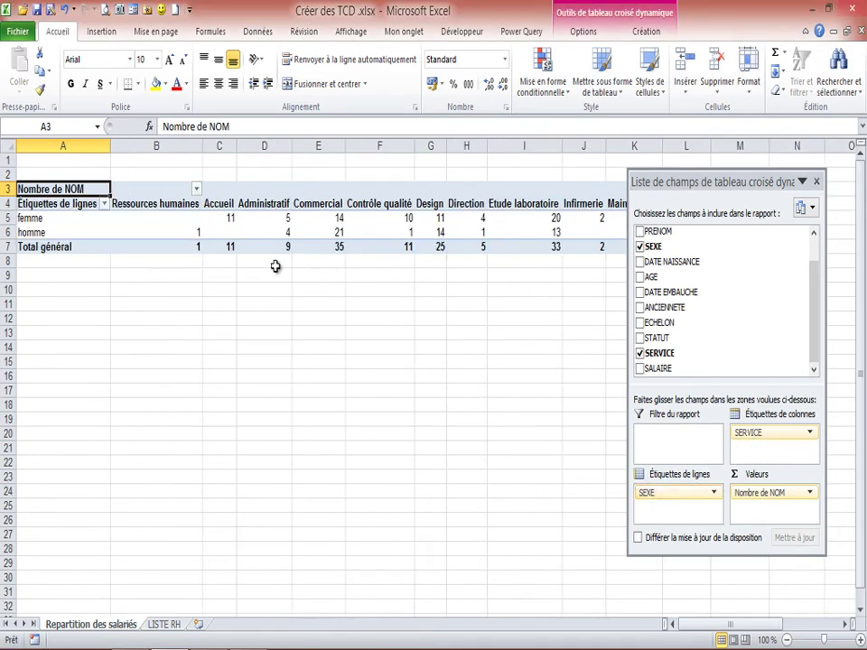
drag(723, 166, 718, 318)
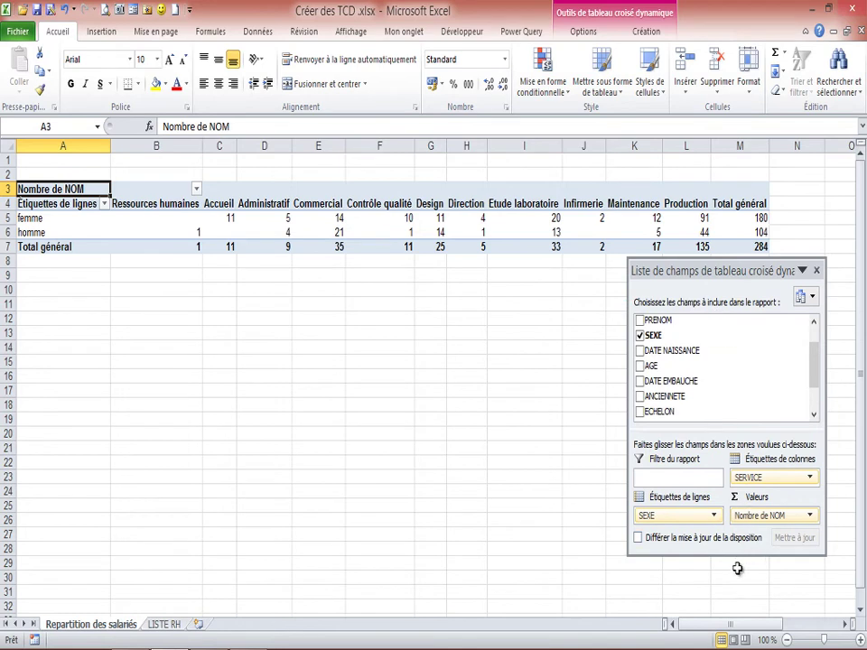
drag(741, 560, 737, 600)
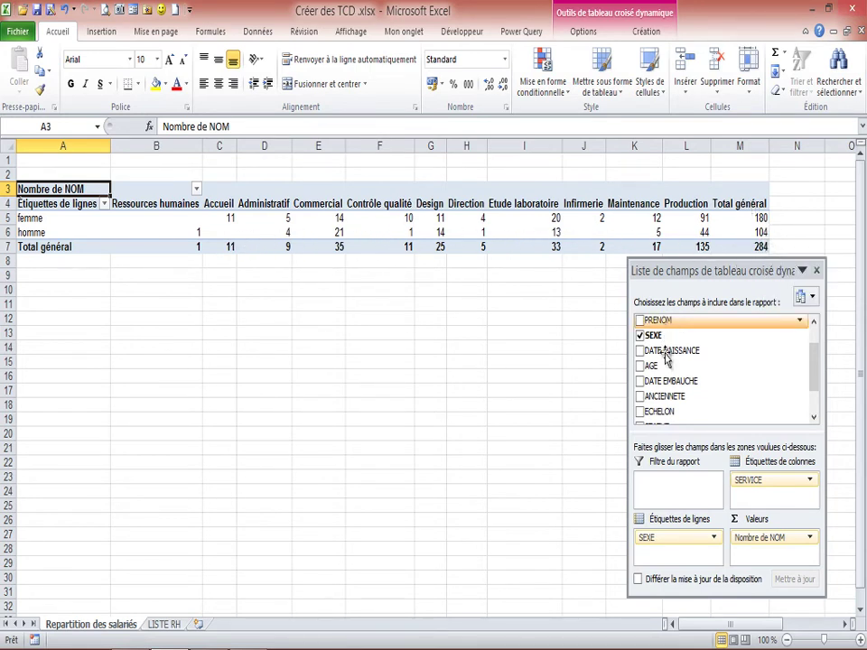
Nest SERVICE beneath SEXE in the row labels, leaving the column labels empty, and enlarge the field list upward beside the pivot table
drag(750, 487, 662, 553)
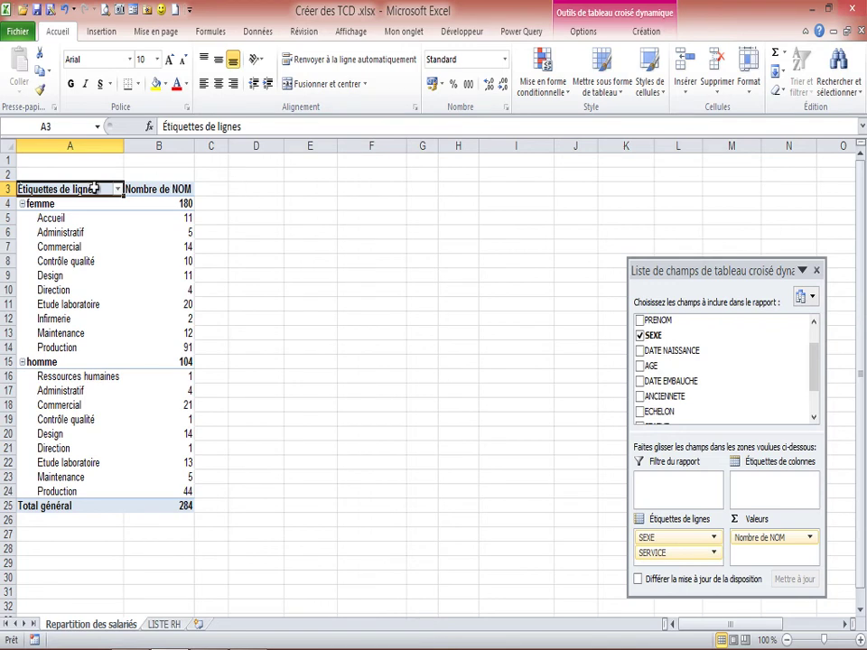
click(310, 219)
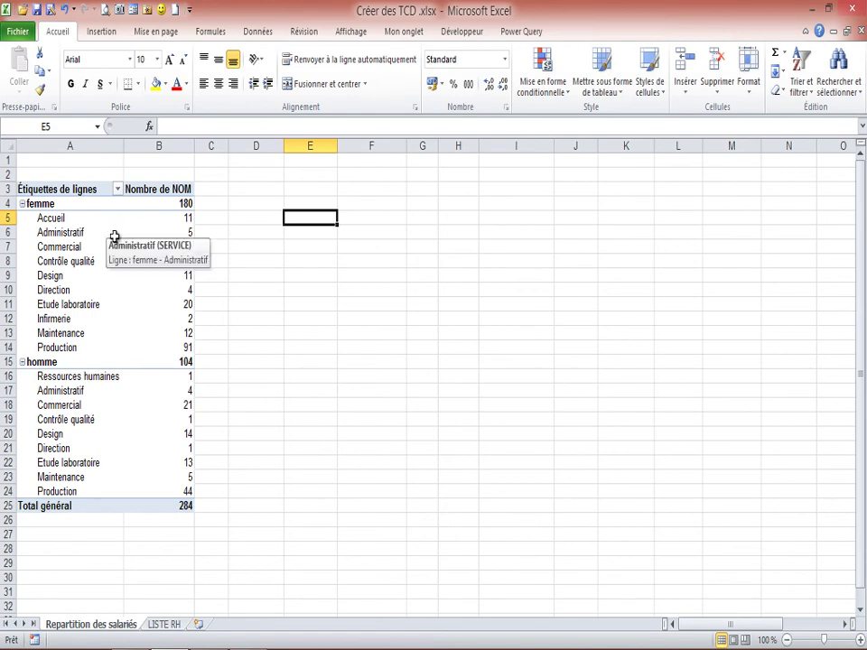
click(60, 233)
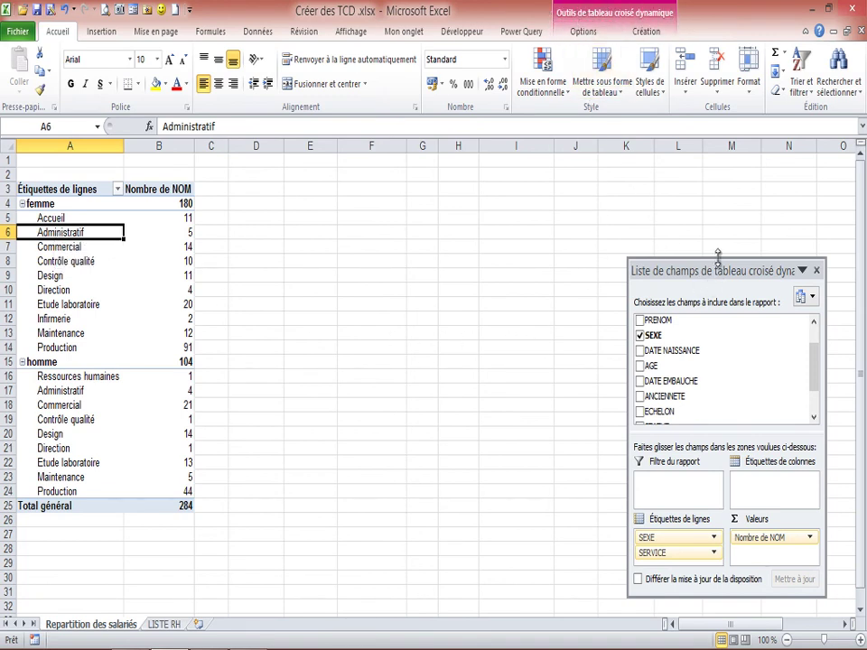
drag(719, 259, 730, 178)
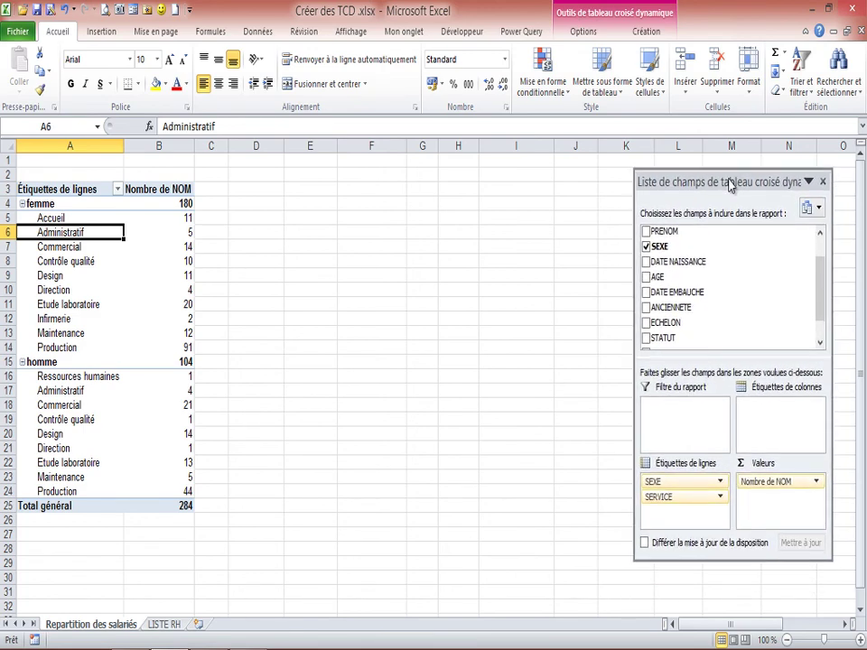
click(159, 189)
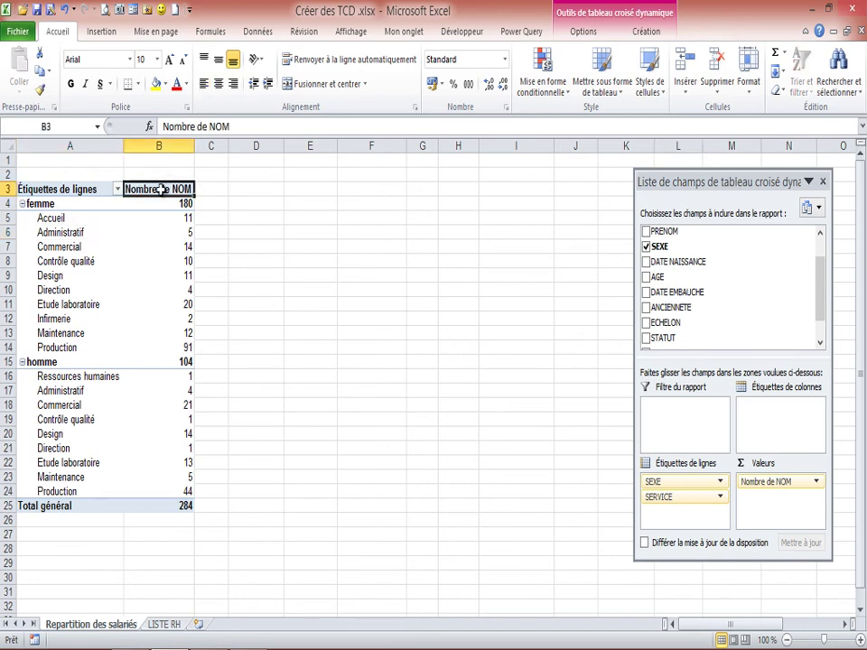